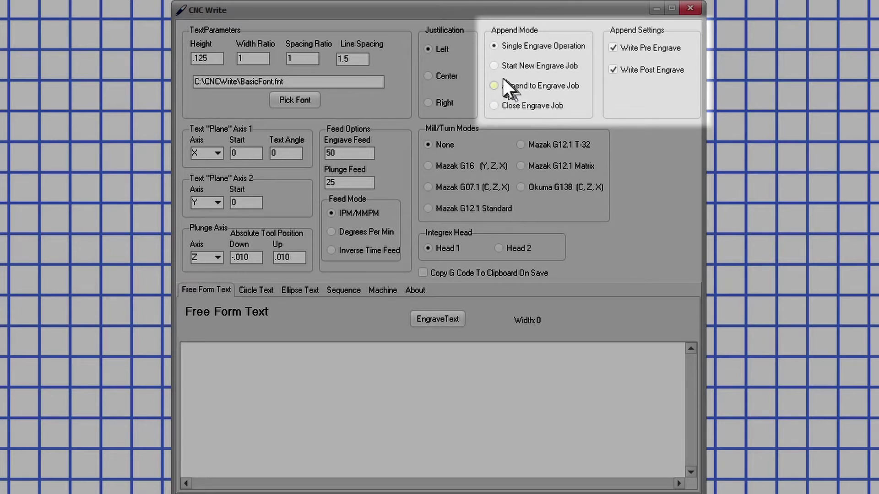
Step: Cycle through the append modes, settling back on Single Engrave Operation
{"action": "left_click", "coordinate": [494, 68]}
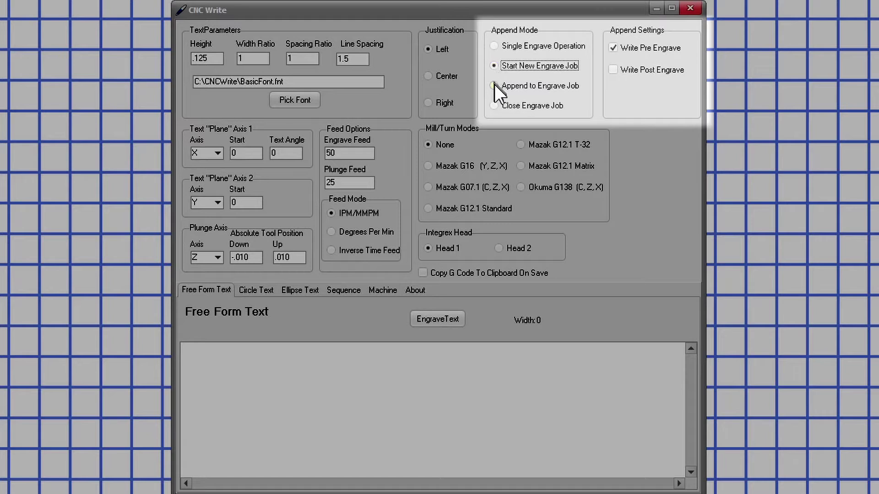
{"action": "left_click", "coordinate": [495, 86]}
{"action": "left_click", "coordinate": [494, 106]}
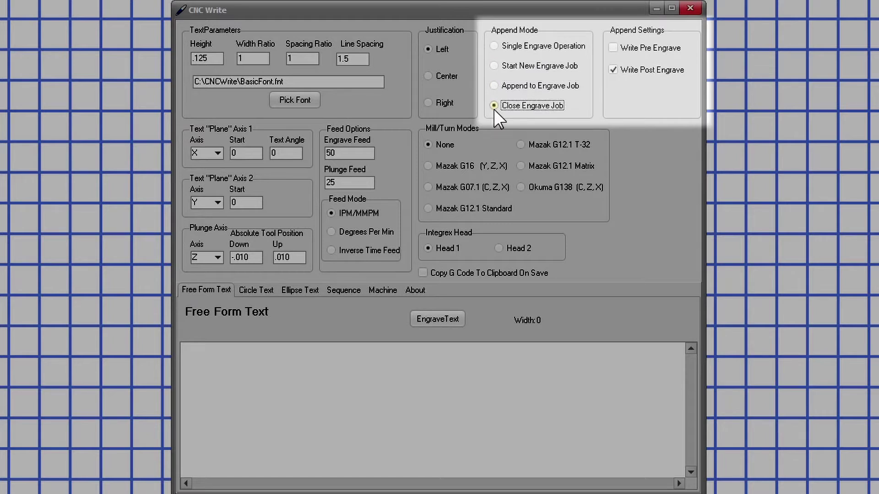
{"action": "left_click", "coordinate": [495, 46]}
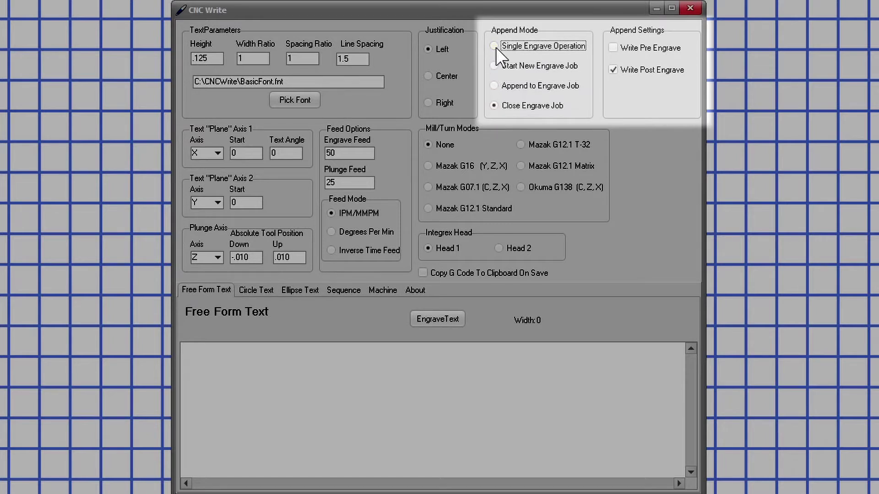
Step: Toggle pre- and post-engrave code writing off and back on, then view Machine settings
{"action": "left_click", "coordinate": [613, 70]}
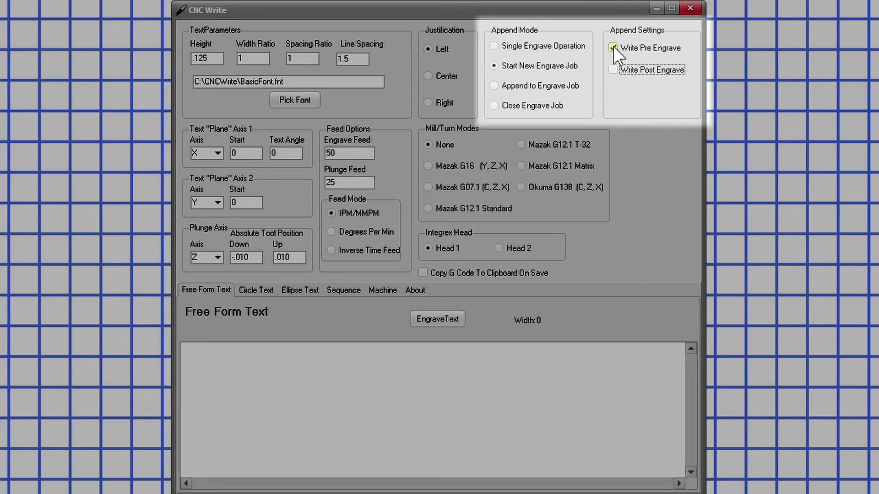
{"action": "left_click", "coordinate": [614, 47]}
{"action": "left_click", "coordinate": [613, 70]}
{"action": "left_click", "coordinate": [614, 46]}
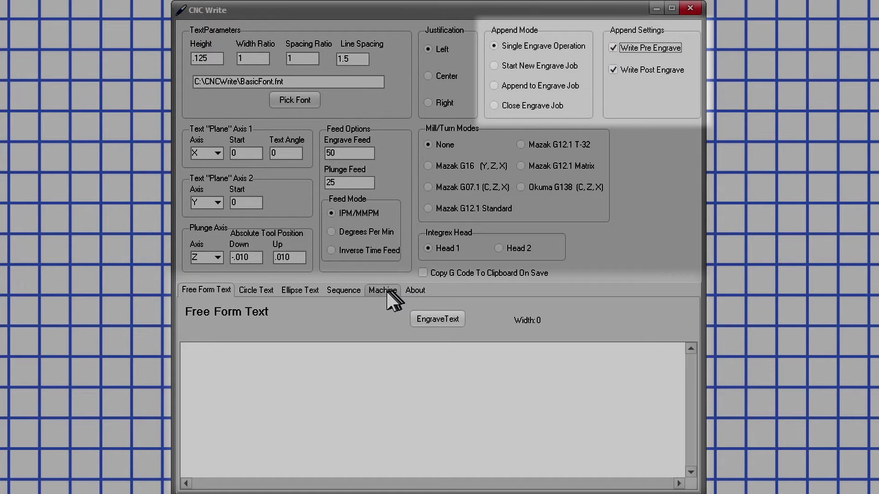
{"action": "left_click", "coordinate": [386, 293]}
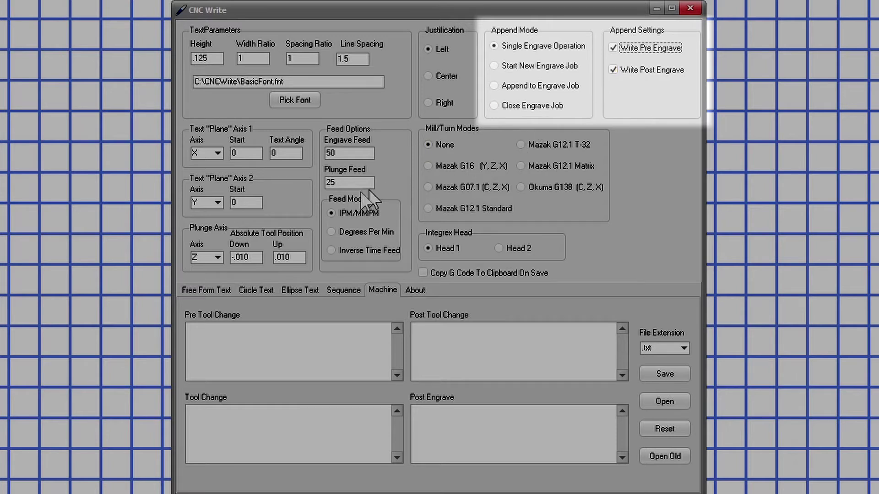
Step: On Free Form Text, try New, Append and Close engrave job, ending on Single Engrave Operation
{"action": "left_click", "coordinate": [191, 293]}
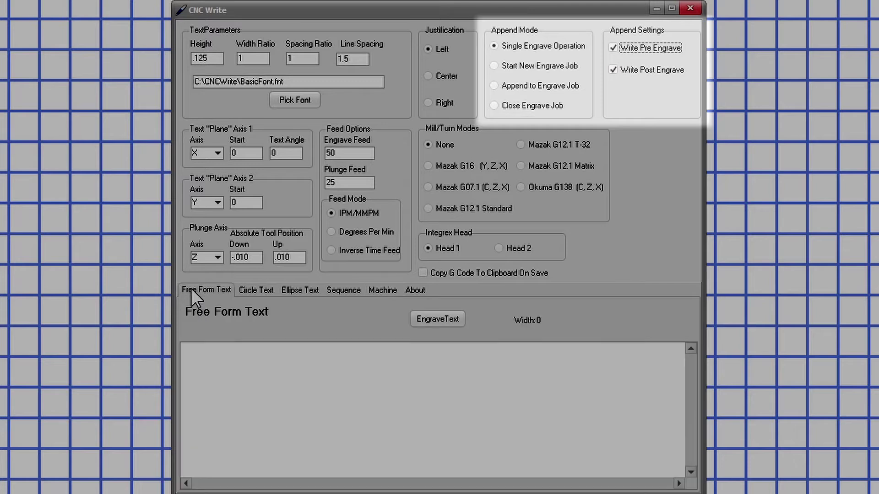
{"action": "left_click", "coordinate": [495, 67]}
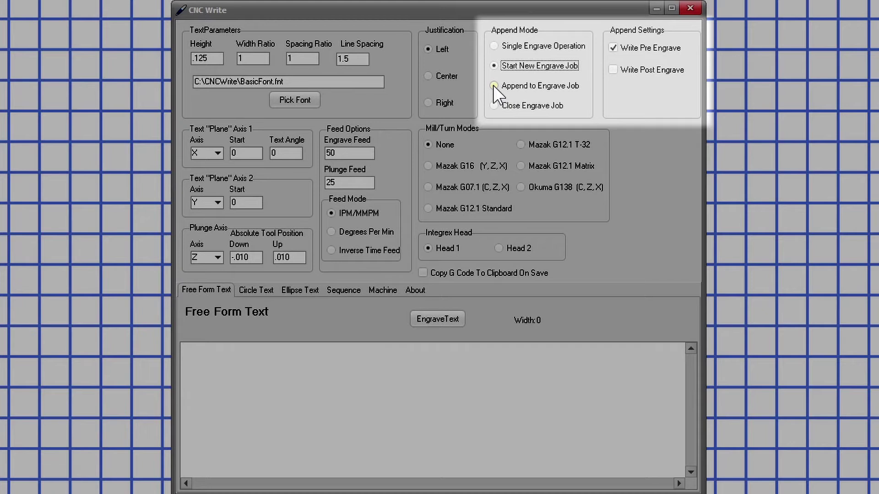
{"action": "left_click", "coordinate": [493, 85]}
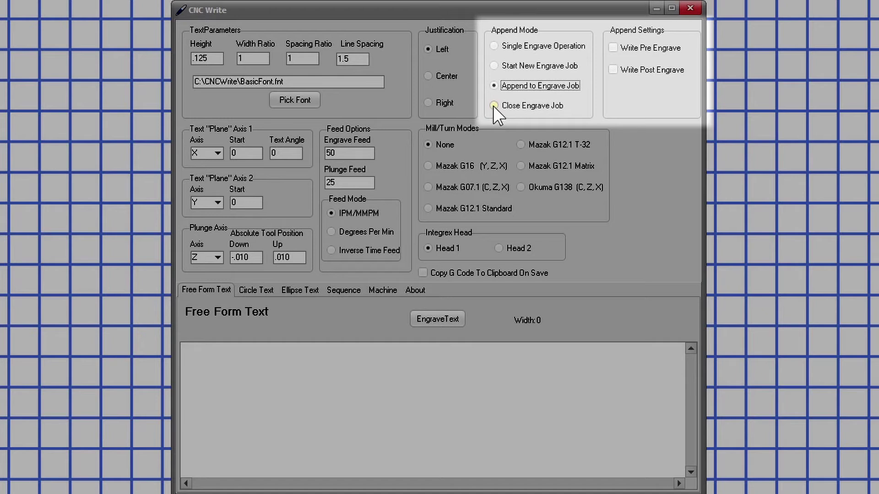
{"action": "left_click", "coordinate": [494, 105]}
{"action": "left_click", "coordinate": [613, 69]}
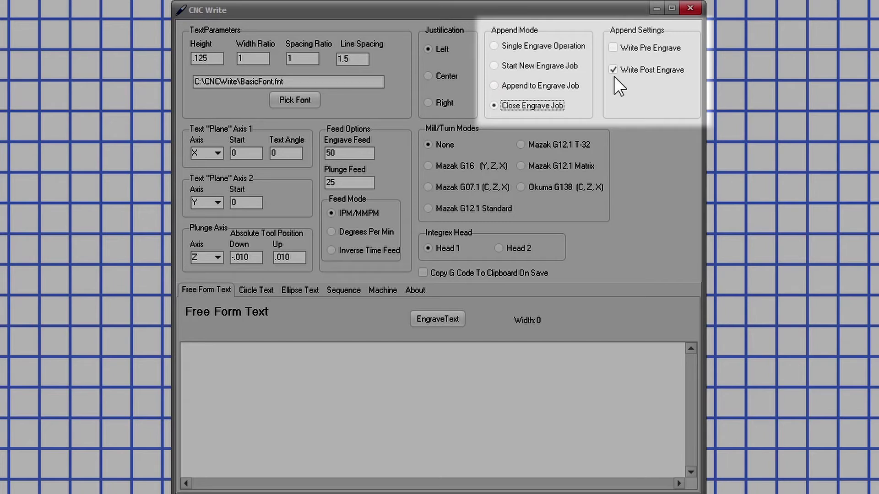
{"action": "left_click", "coordinate": [497, 45]}
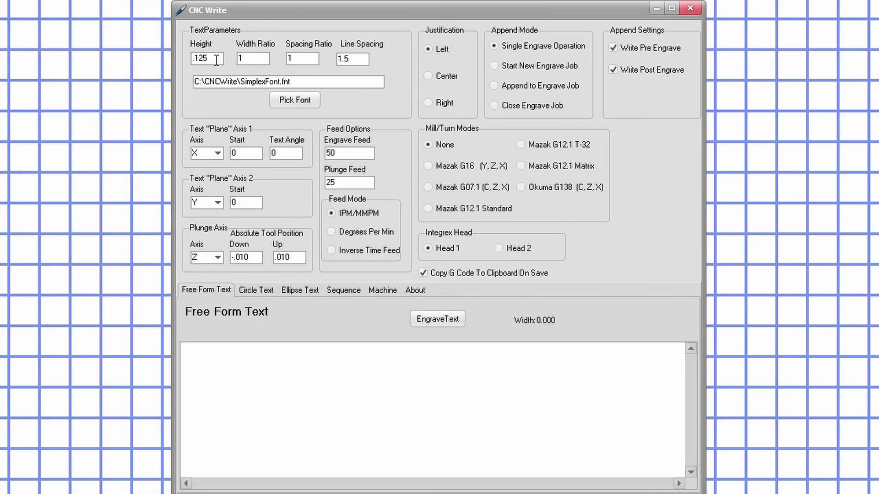
Step: Set text height 0.3, width ratio 0.9 and spacing ratio 0.526
{"action": "left_click_drag", "start_coordinate": [217, 59], "coordinate": [163, 56]}
{"action": "type", "text": "0.3"}
{"action": "key", "text": "Tab"}
{"action": "type", "text": "0.9"}
{"action": "key", "text": "Tab"}
{"action": "type", "text": "0"}
{"action": "type", "text": ".5"}
{"action": "type", "text": "26"}
Step: Load SimplexFont, centre the text, and set the Y start to -0.15
{"action": "left_click", "coordinate": [306, 102]}
{"action": "double_click", "coordinate": [356, 175]}
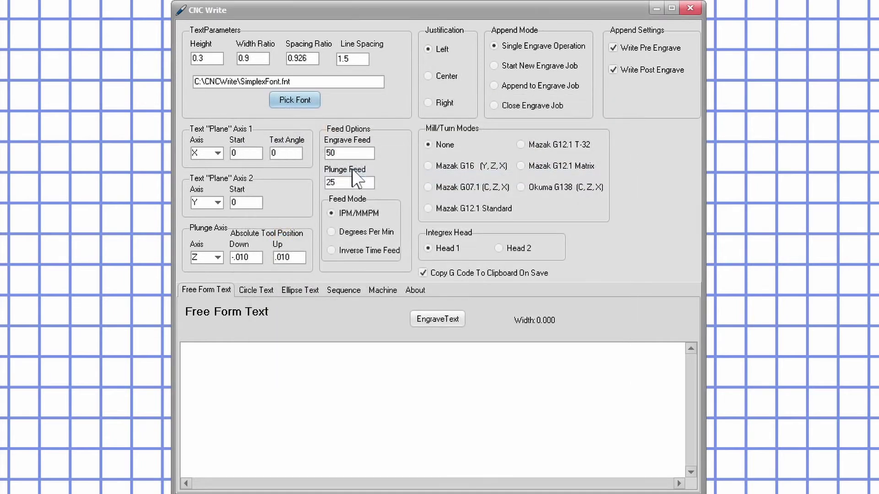
{"action": "left_click", "coordinate": [428, 76]}
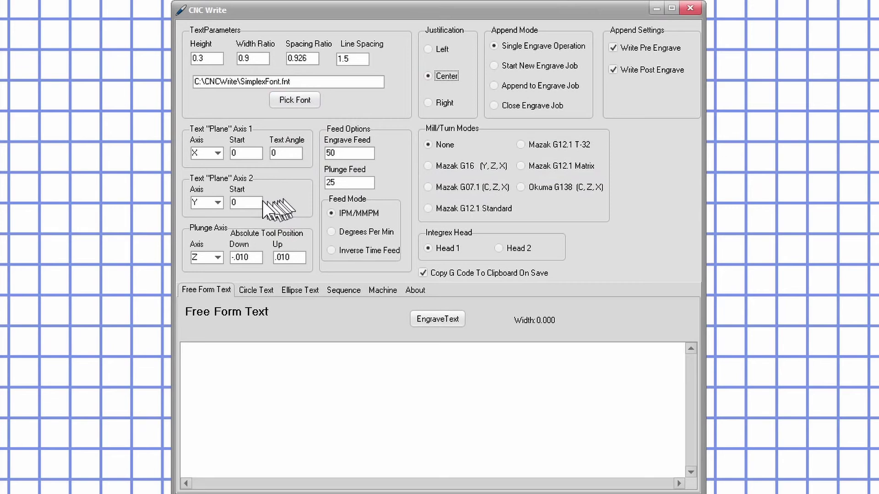
{"action": "double_click", "coordinate": [247, 203]}
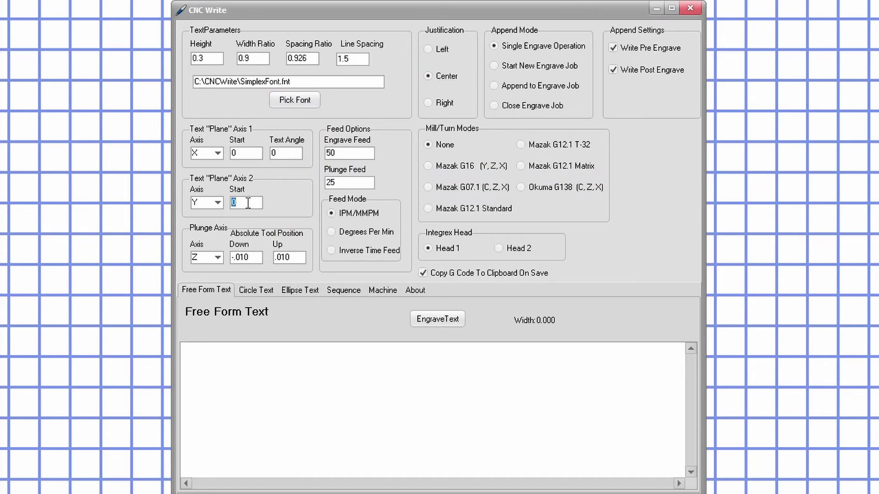
{"action": "type", "text": "-0.15"}
Step: As a new engrave job, paste 'CNC Write' and save its G-code as CNCWriteLogo
{"action": "left_click", "coordinate": [506, 63]}
{"action": "left_click", "coordinate": [295, 394]}
{"action": "type", "text": "CNC Write"}
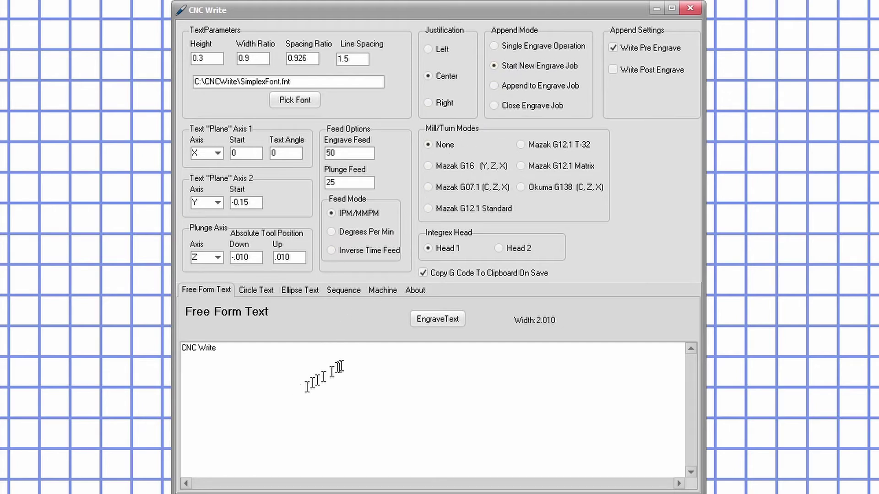
{"action": "left_click", "coordinate": [448, 319]}
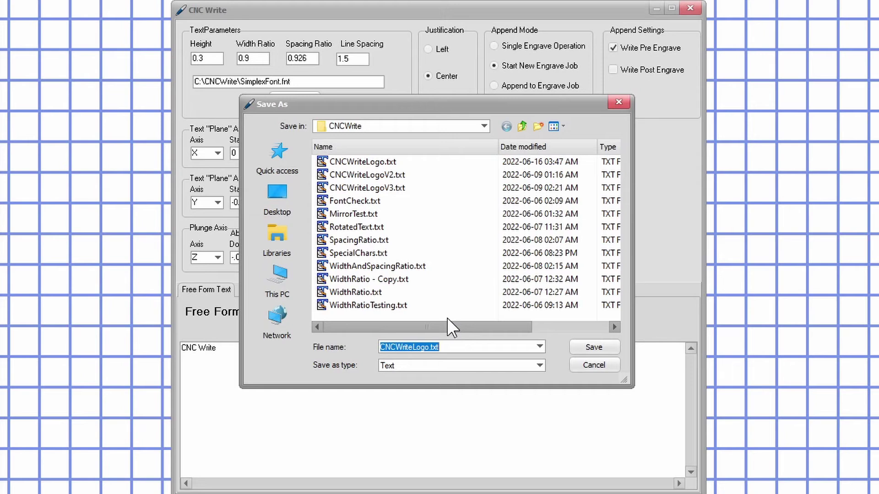
{"action": "key", "text": "End"}
{"action": "key", "text": "BackSpace"}
{"action": "key", "text": "BackSpace"}
{"action": "key", "text": "BackSpace"}
{"action": "key", "text": "BackSpace"}
{"action": "key", "text": "Return"}
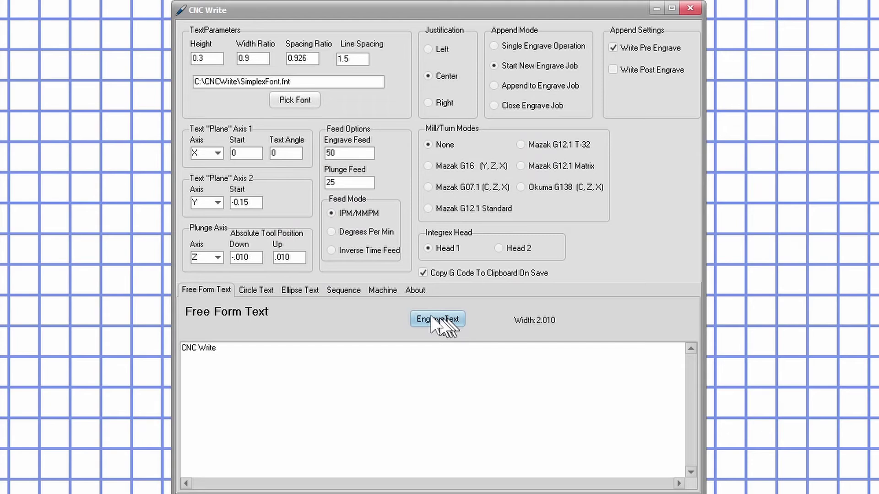
Step: Enter ellipse text 'Linear & Rotary' with height .15, width ratio 1.3, spacing 1
{"action": "left_click", "coordinate": [294, 293]}
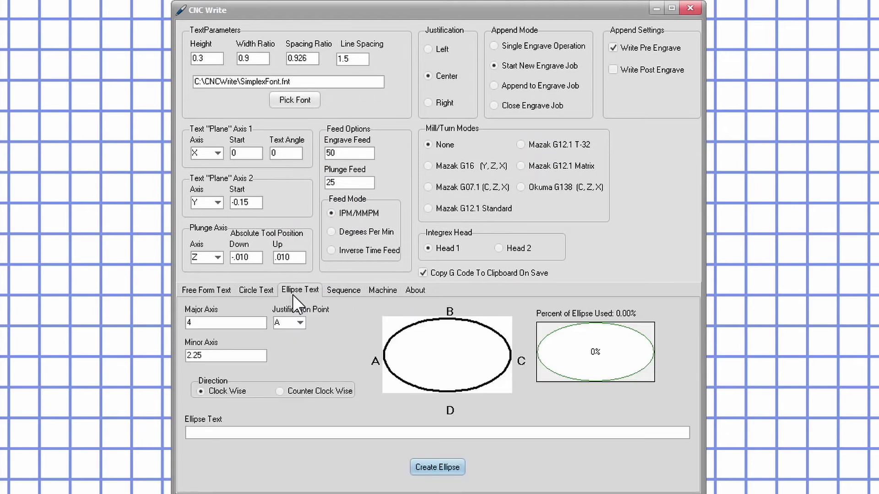
{"action": "left_click", "coordinate": [281, 436]}
{"action": "type", "text": "Linear & Rotary"}
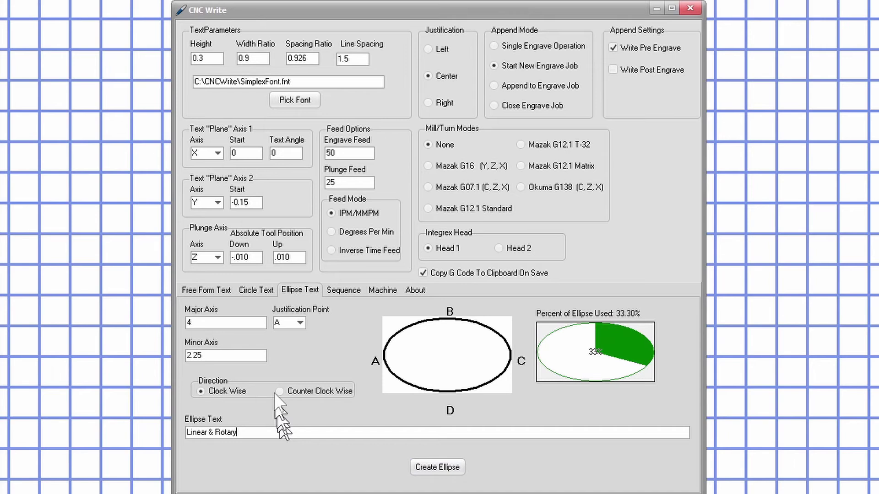
{"action": "left_click_drag", "start_coordinate": [211, 59], "coordinate": [153, 69]}
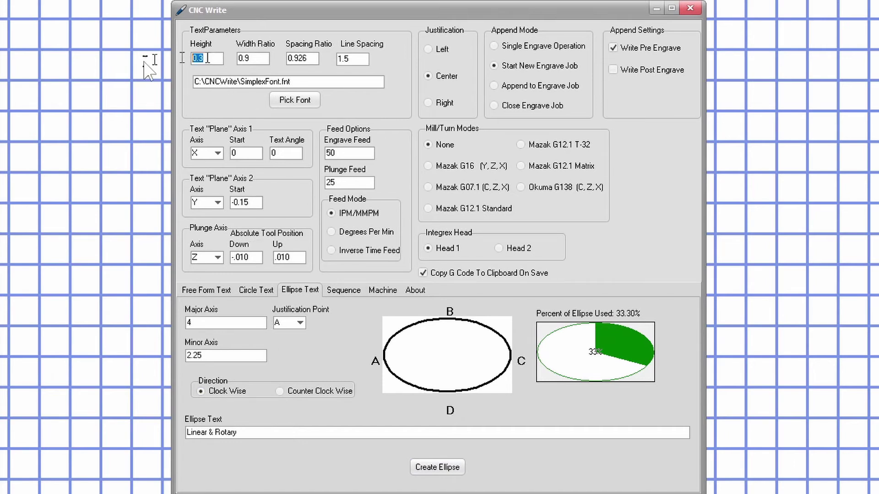
{"action": "type", "text": ".15"}
{"action": "key", "text": "Tab"}
{"action": "type", "text": "1.3"}
{"action": "key", "text": "Tab"}
{"action": "type", "text": "1"}
Step: Anchor the text at point B on a 2.25 × 1 ellipse with Y start 0
{"action": "left_click", "coordinate": [300, 323]}
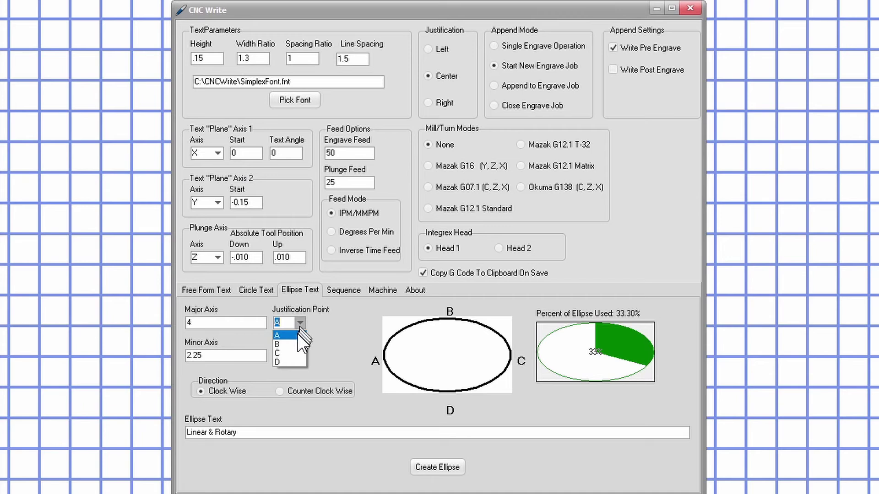
{"action": "left_click", "coordinate": [296, 344]}
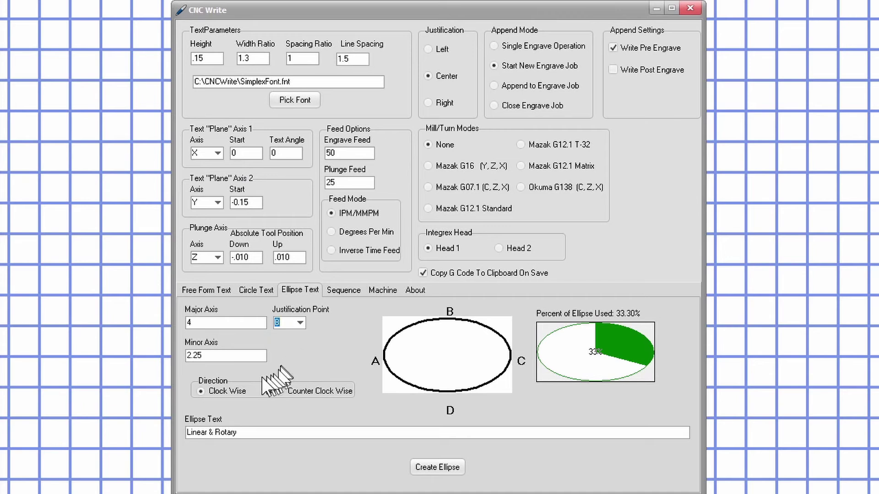
{"action": "double_click", "coordinate": [212, 323]}
{"action": "type", "text": "2.25"}
{"action": "double_click", "coordinate": [196, 356]}
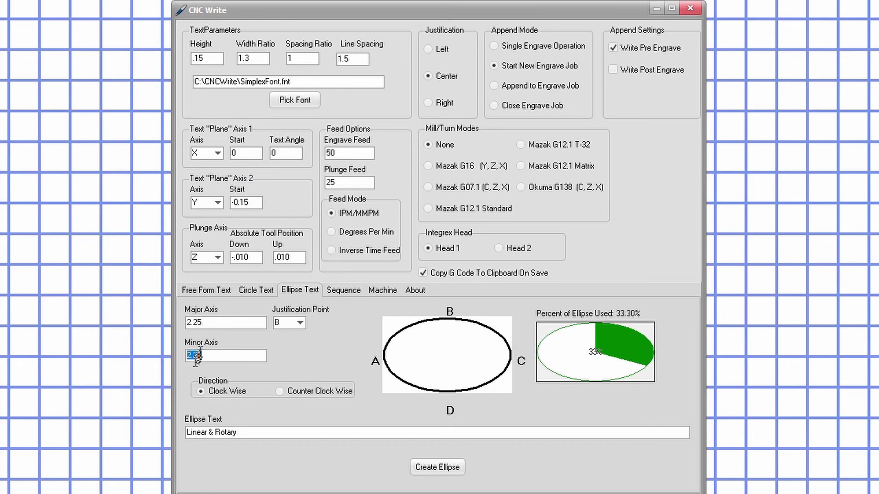
{"action": "type", "text": "1"}
{"action": "double_click", "coordinate": [234, 202]}
{"action": "type", "text": "0"}
Step: Append the ellipse G-code to the job and save it into CNCWriteLogo.txt
{"action": "left_click", "coordinate": [495, 85]}
{"action": "left_click", "coordinate": [435, 467]}
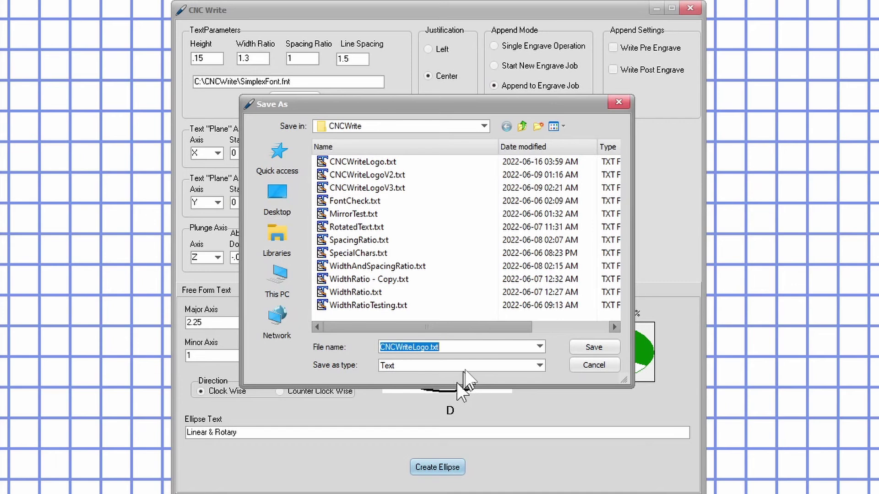
{"action": "left_click", "coordinate": [594, 347]}
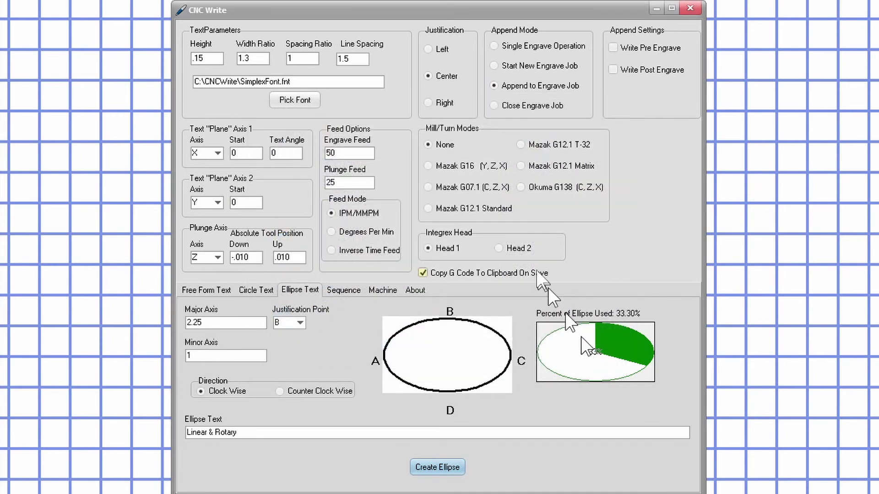
Step: Change the width ratio to 1.45 and set the mode to Close Engrave Job
{"action": "left_click", "coordinate": [247, 58]}
{"action": "left_click_drag", "start_coordinate": [247, 59], "coordinate": [256, 58]}
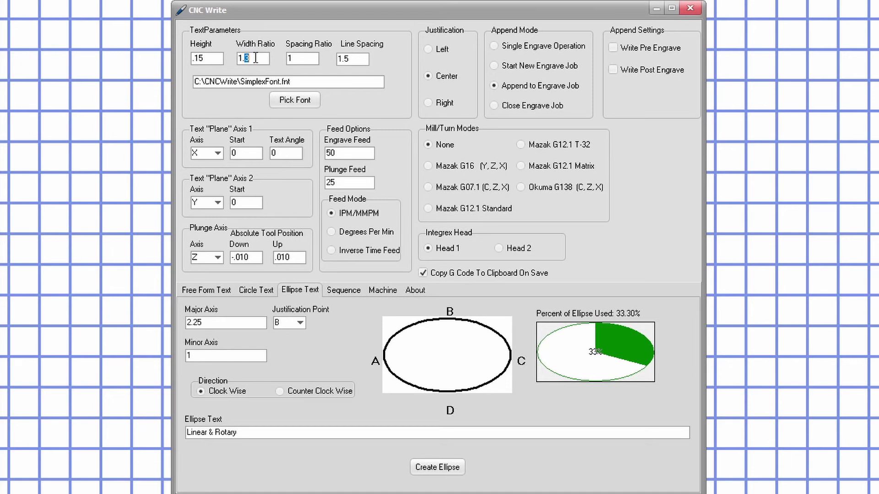
{"action": "type", "text": "45"}
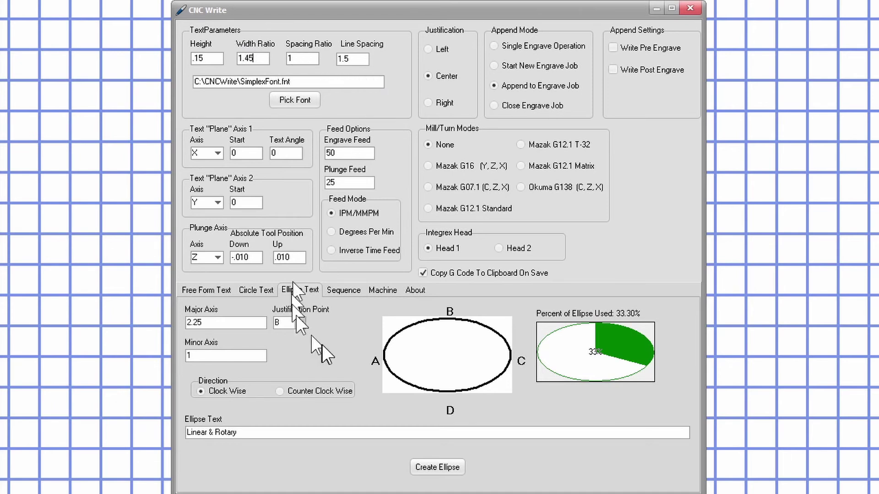
{"action": "left_click", "coordinate": [499, 104]}
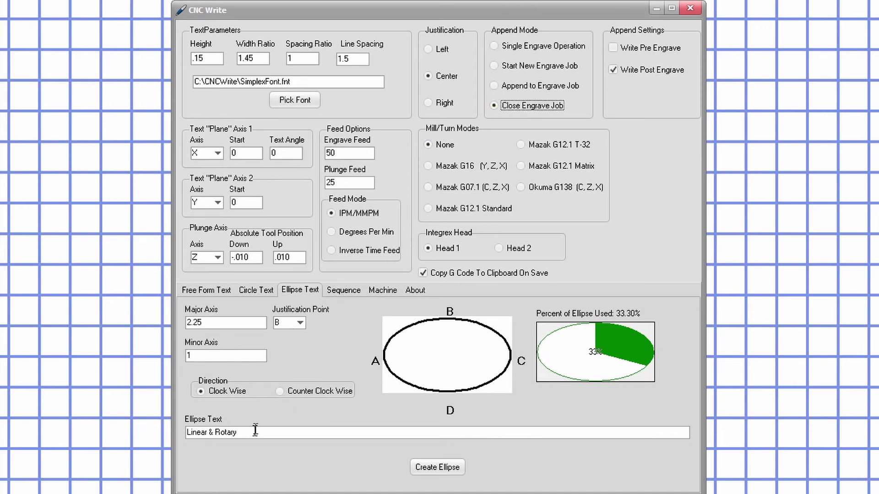
Step: Generate 'Axis Engraving' at ellipse point D and save it into CNCWriteLogo.txt
{"action": "left_click_drag", "start_coordinate": [254, 432], "coordinate": [186, 432]}
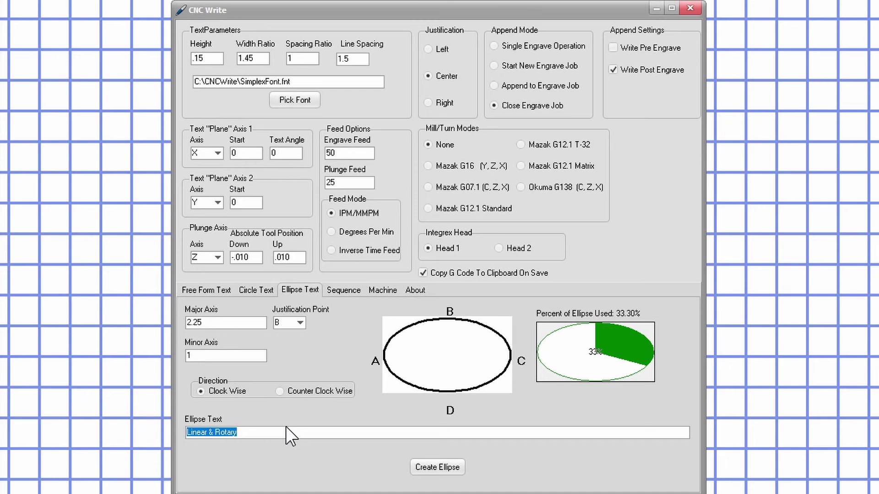
{"action": "type", "text": "Axis Engraving"}
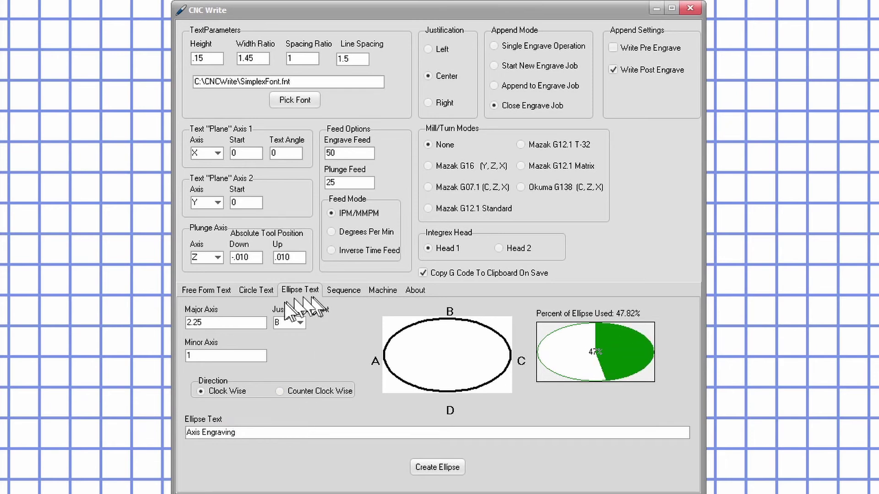
{"action": "left_click", "coordinate": [300, 324]}
{"action": "left_click", "coordinate": [280, 362]}
{"action": "left_click", "coordinate": [438, 466]}
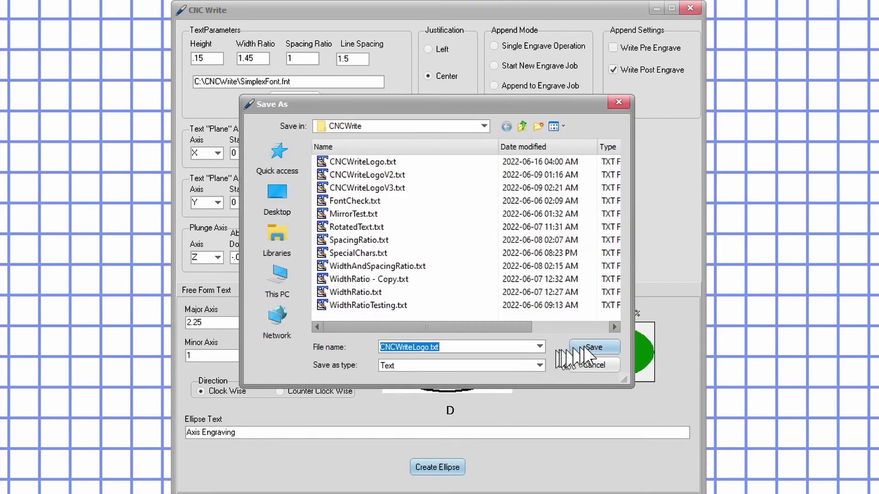
{"action": "left_click", "coordinate": [590, 347]}
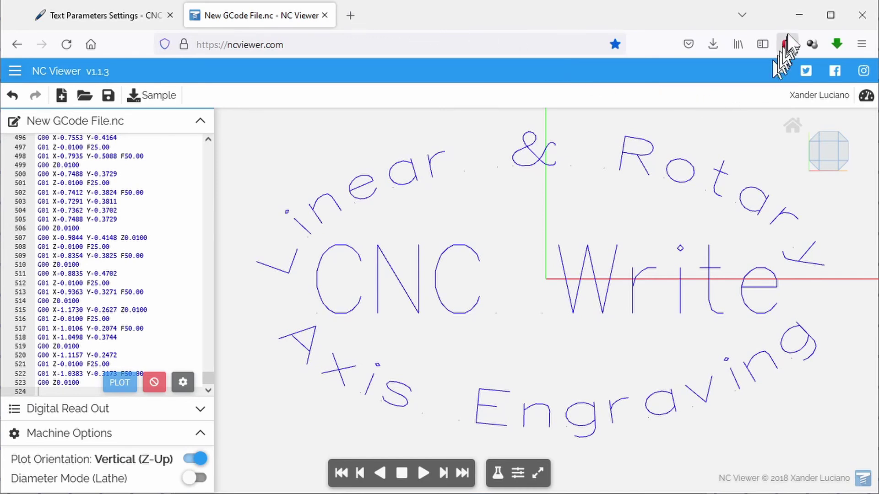
Step: Minimize Firefox to return to the CNC Write window
{"action": "left_click", "coordinate": [799, 16]}
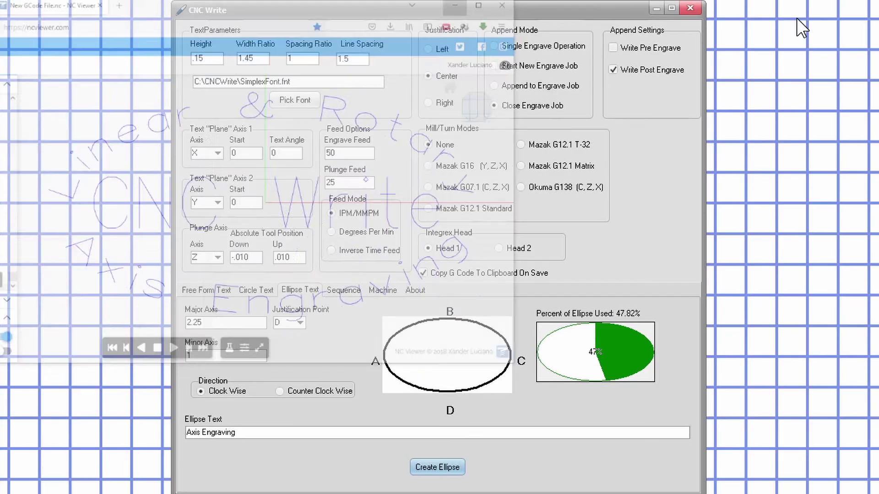